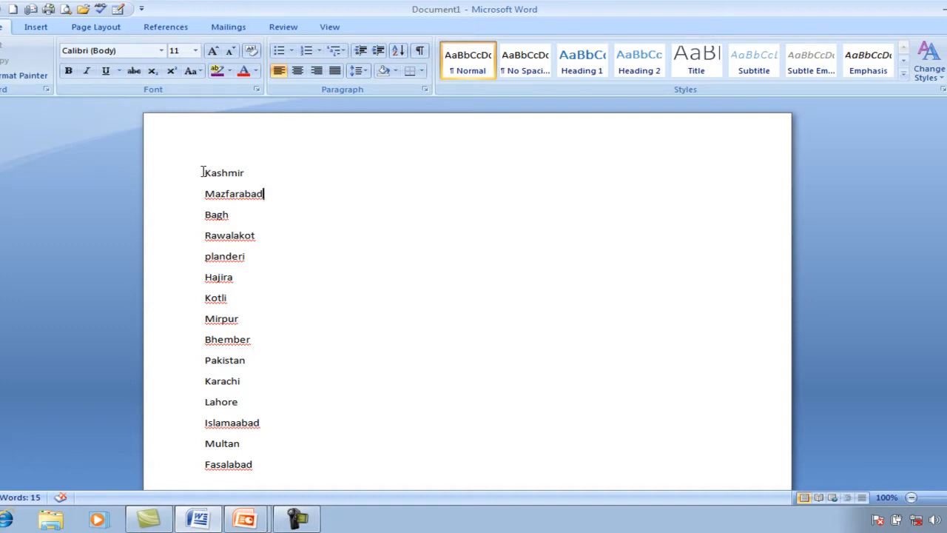
# Format the entire place list from Kashmir to Fasalabad as a bulleted list with the arrowhead bullet style.
pyautogui.moveTo(202, 172); pyautogui.dragTo(256, 467)
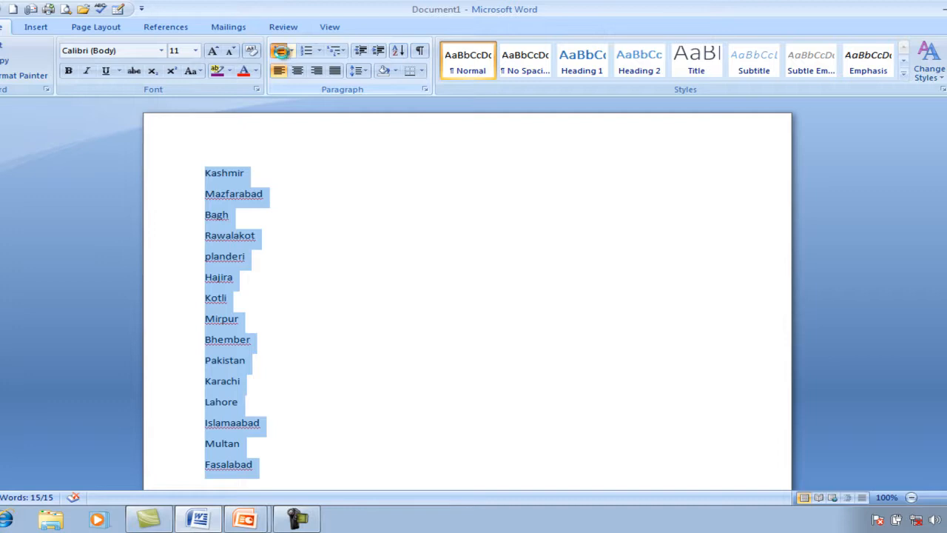
pyautogui.click(280, 51)
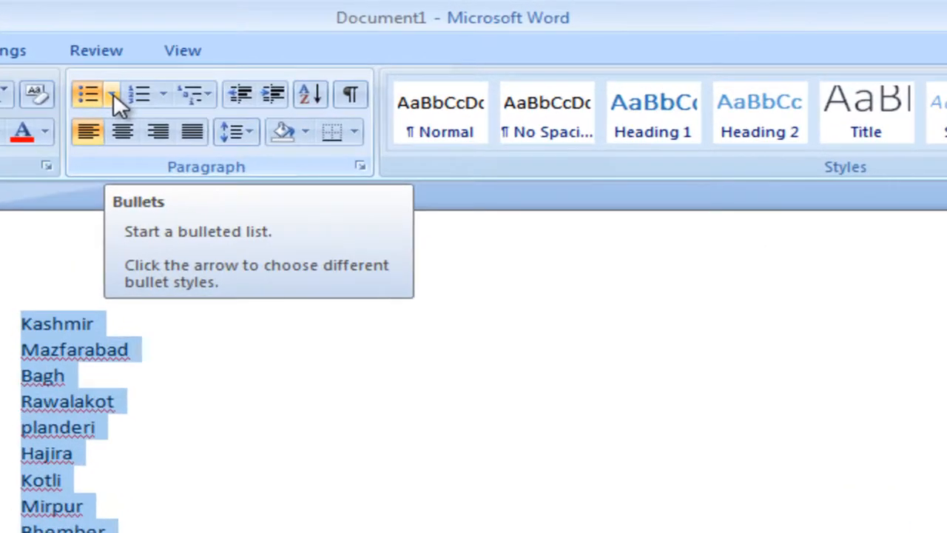
pyautogui.click(180, 77)
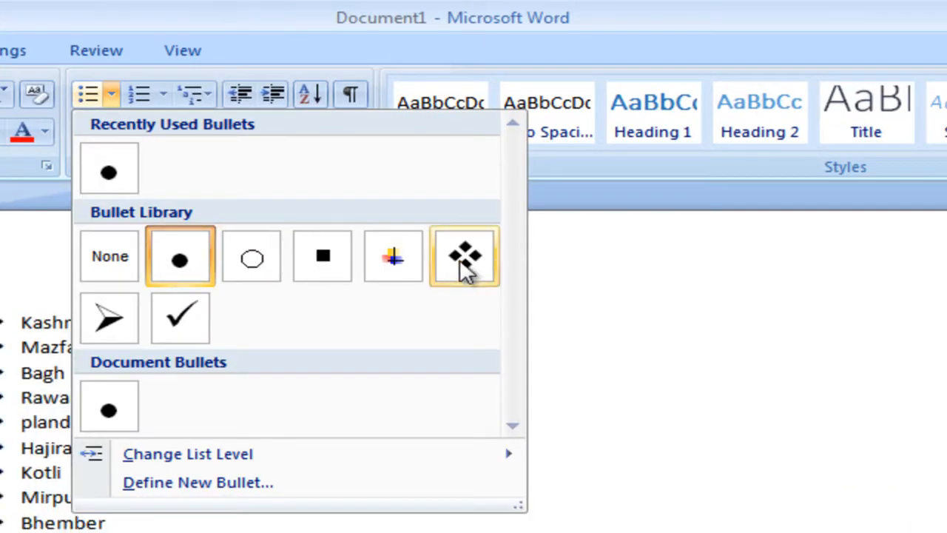
pyautogui.click(95, 329)
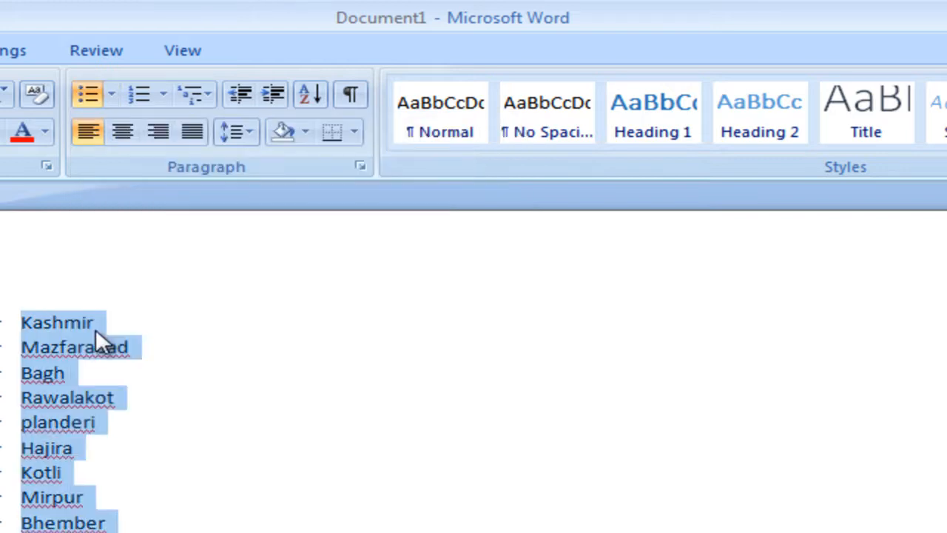
# Define a new bullet for the list using the Wingdings symbol with character code 204.
pyautogui.click(114, 94)
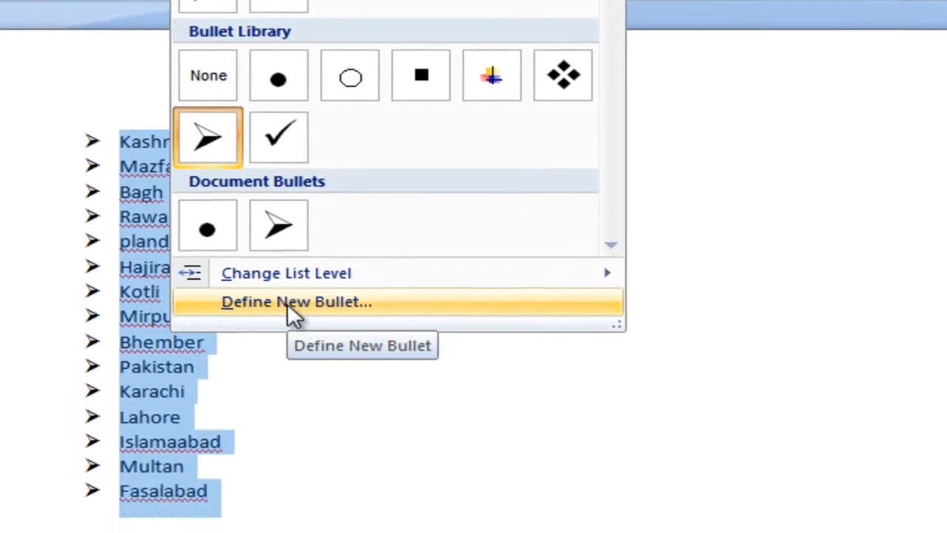
pyautogui.click(287, 303)
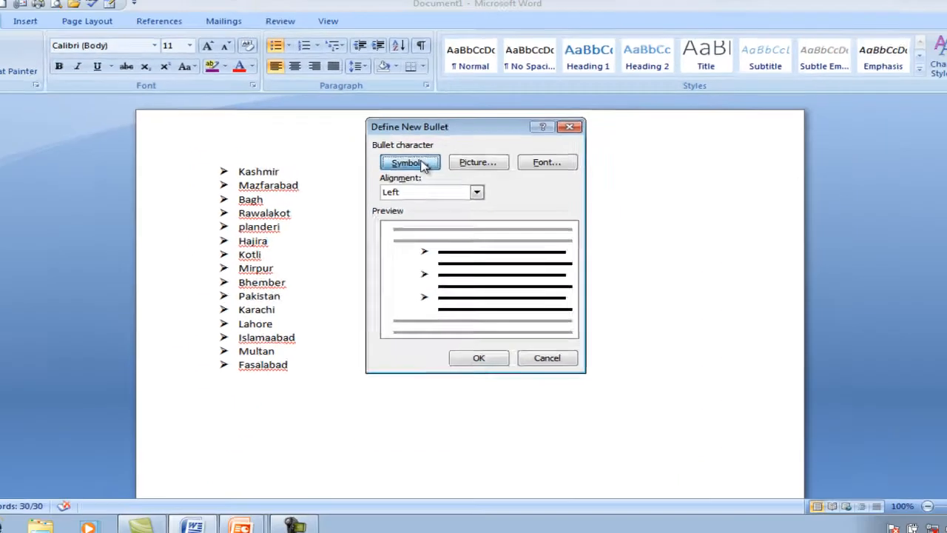
pyautogui.click(453, 116)
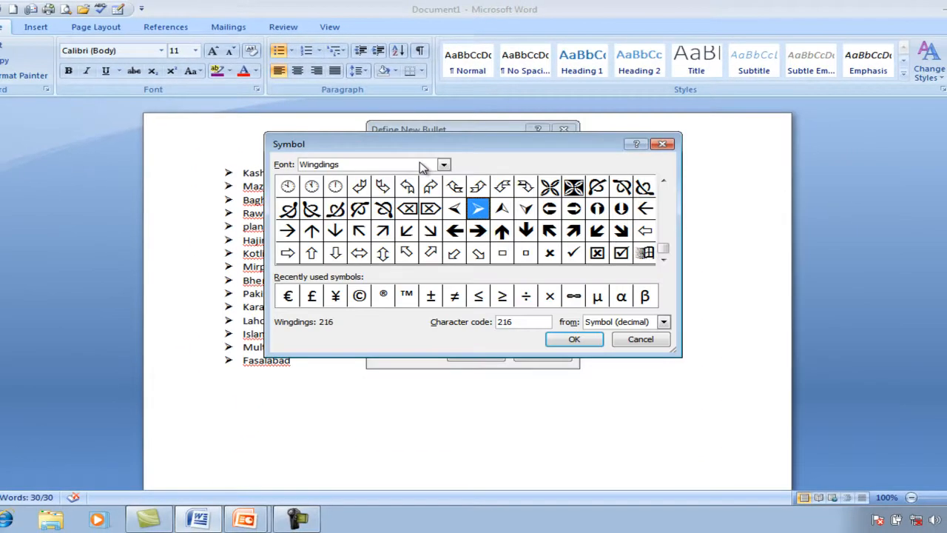
pyautogui.click(580, 190)
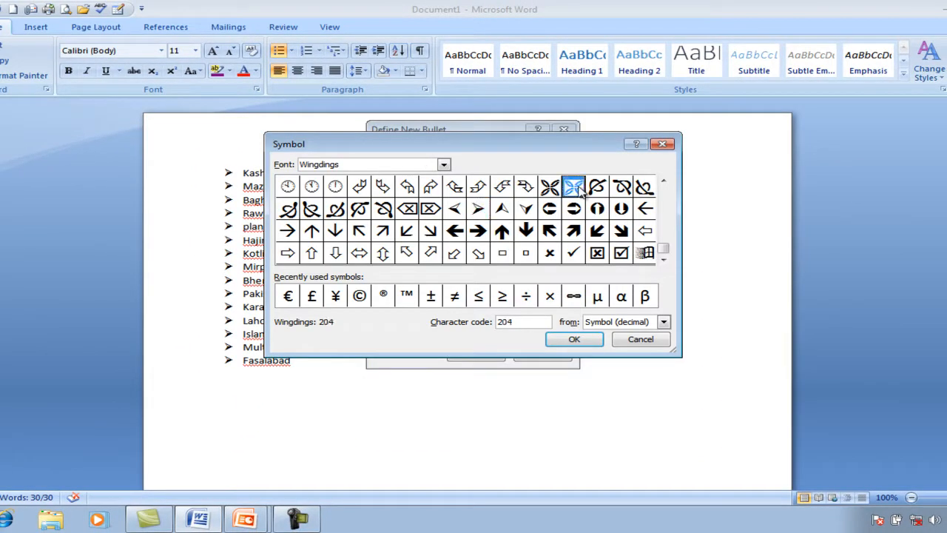
pyautogui.click(578, 346)
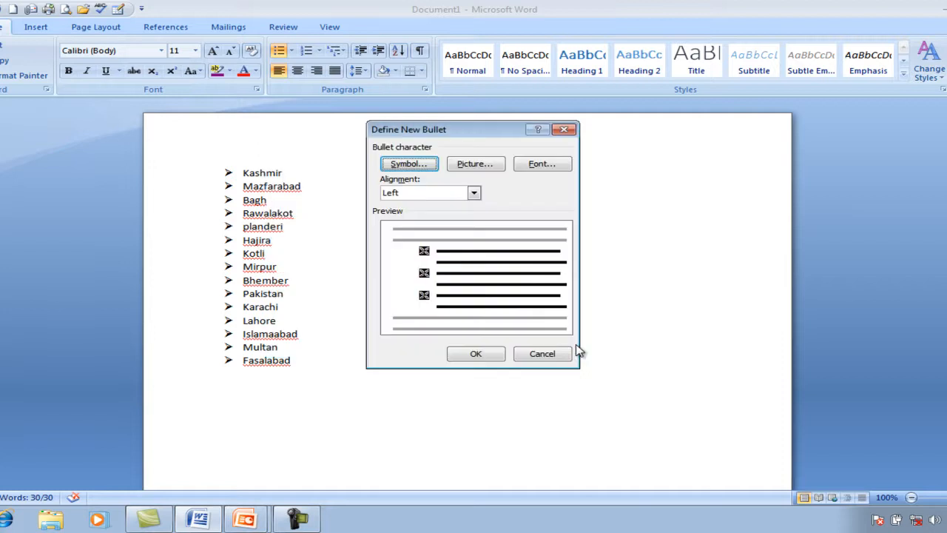
pyautogui.click(478, 355)
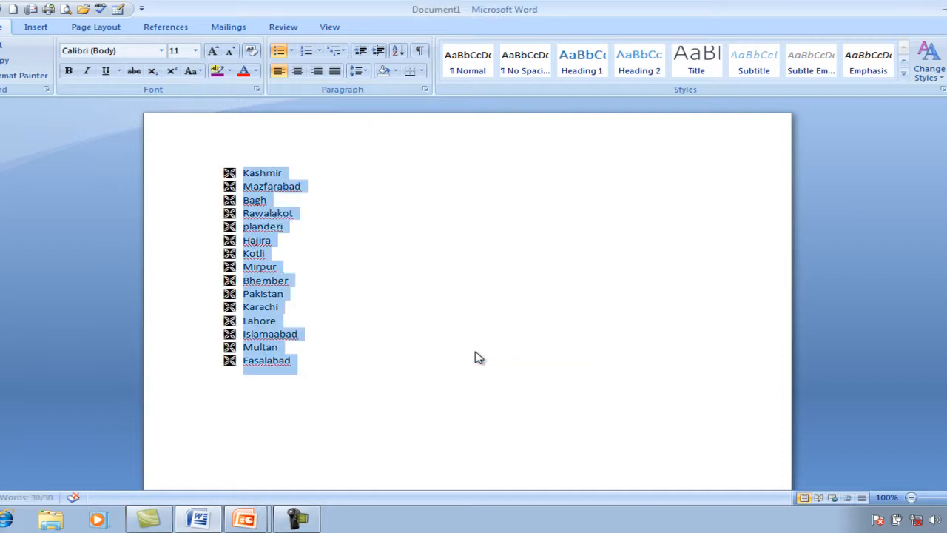
pyautogui.click(361, 218)
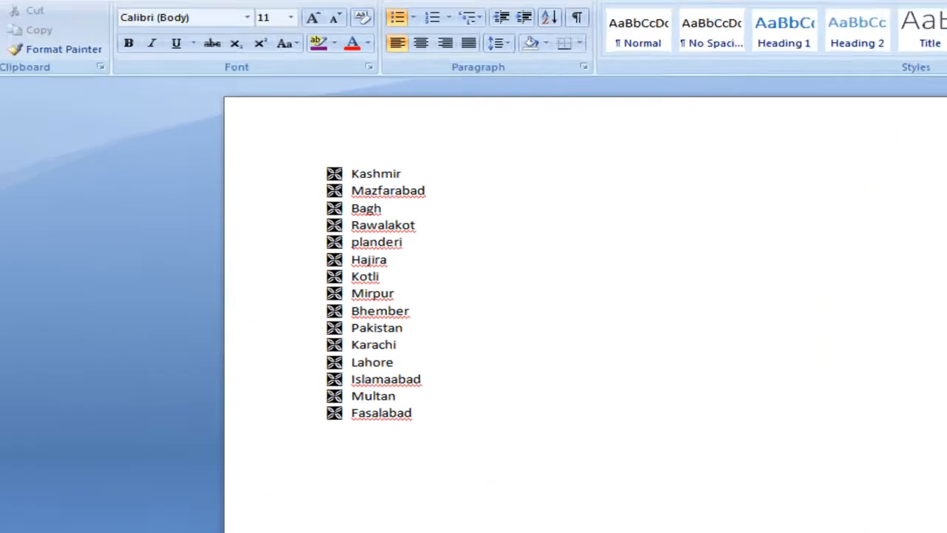
pyautogui.scroll(7, 621, 296)
pyautogui.scroll(-5, 621, 296)
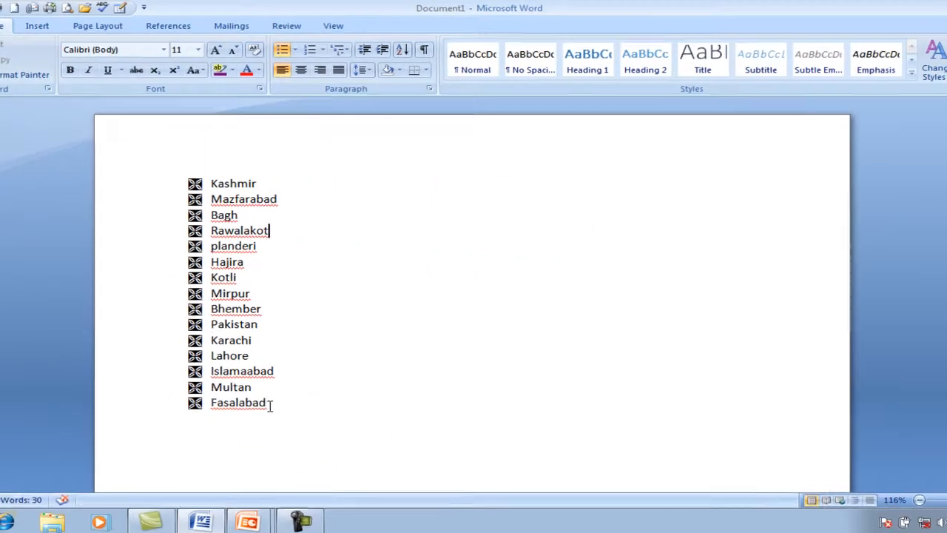
# Remove the bullets from all list items, Kashmir through Fasalabad.
pyautogui.moveTo(270, 404); pyautogui.dragTo(194, 186)
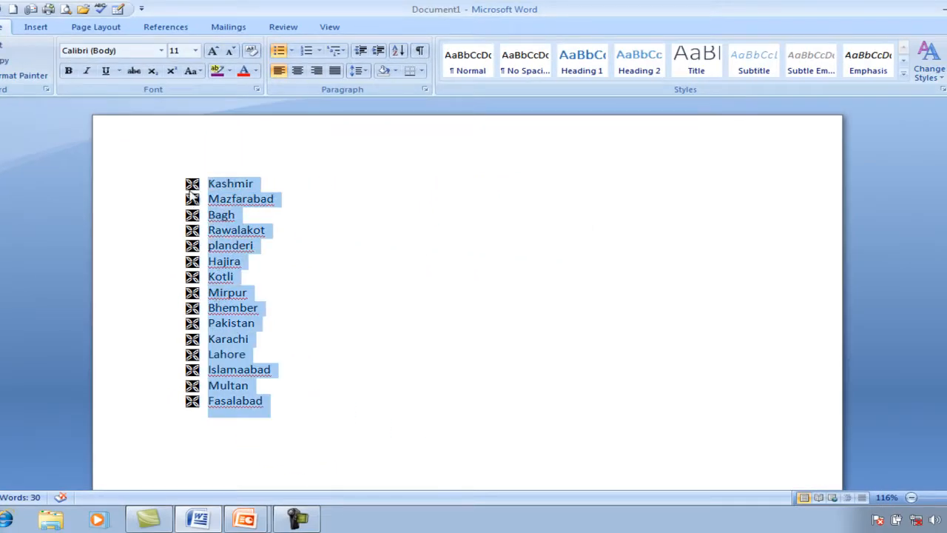
pyautogui.click(278, 52)
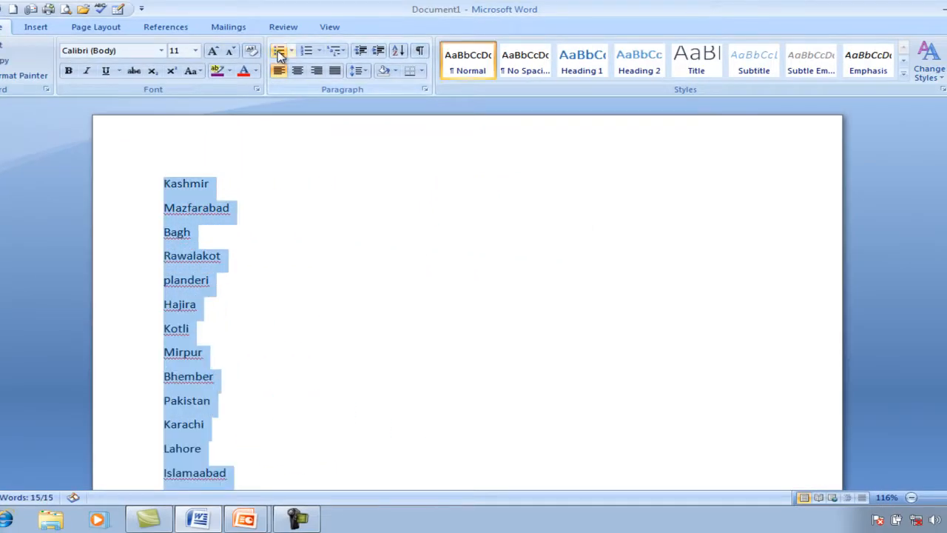
pyautogui.click(293, 287)
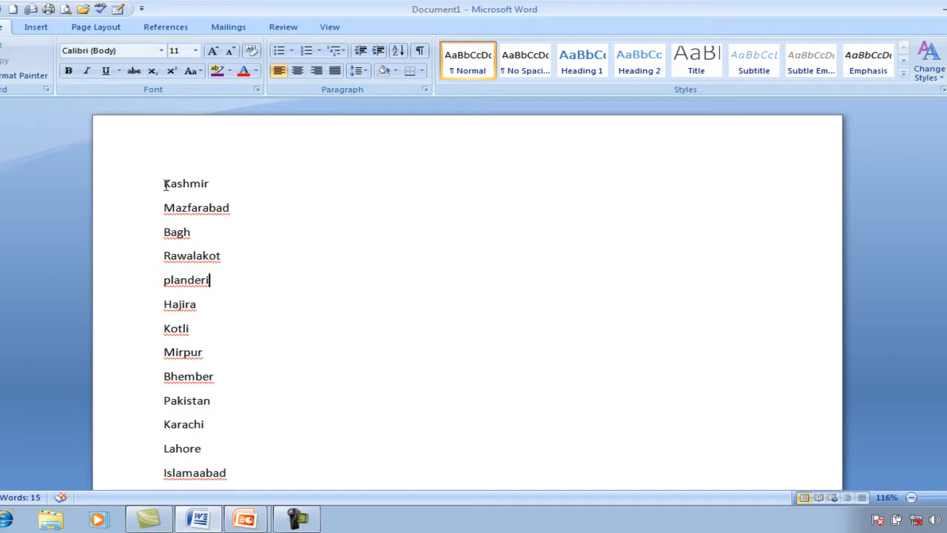
# Format the entire place list as a numbered list in the default 1., 2., 3. format.
pyautogui.moveTo(163, 184); pyautogui.dragTo(237, 439)
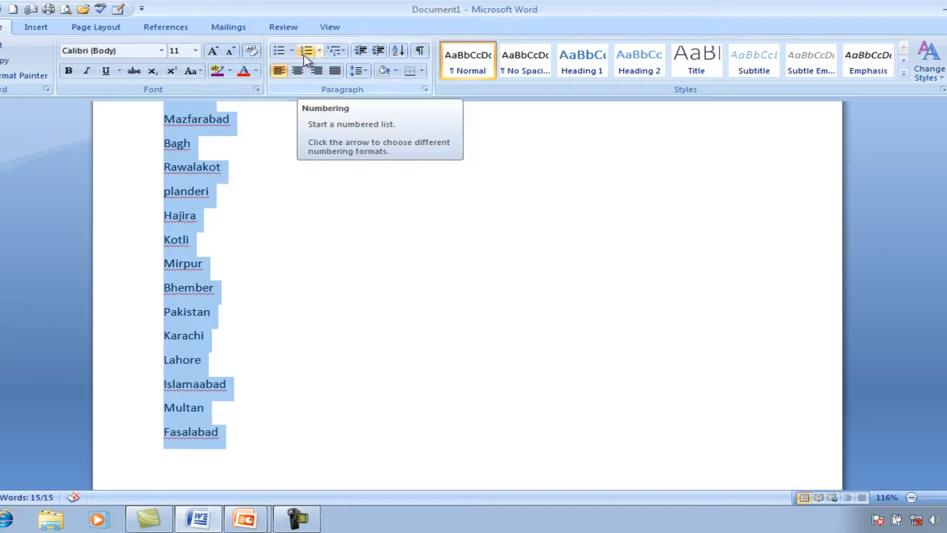
pyautogui.click(305, 56)
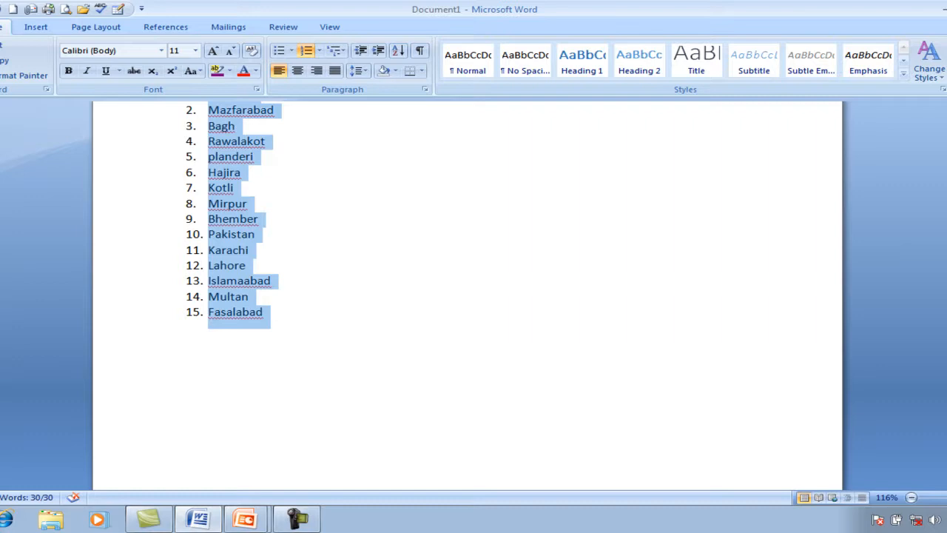
pyautogui.scroll(1, 466, 295)
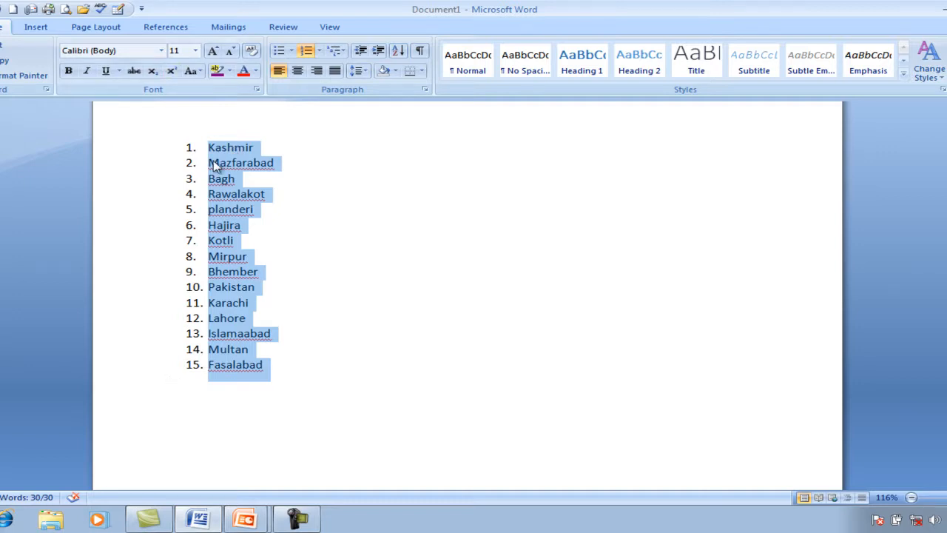
# Remove the plain numbering and apply the 1) a) i) multilevel list style to the whole list.
pyautogui.click(307, 52)
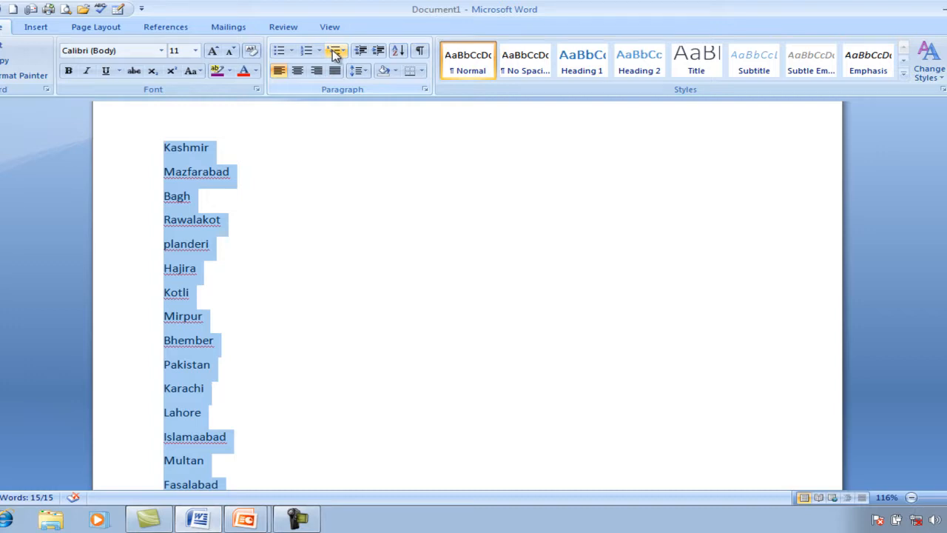
pyautogui.click(334, 52)
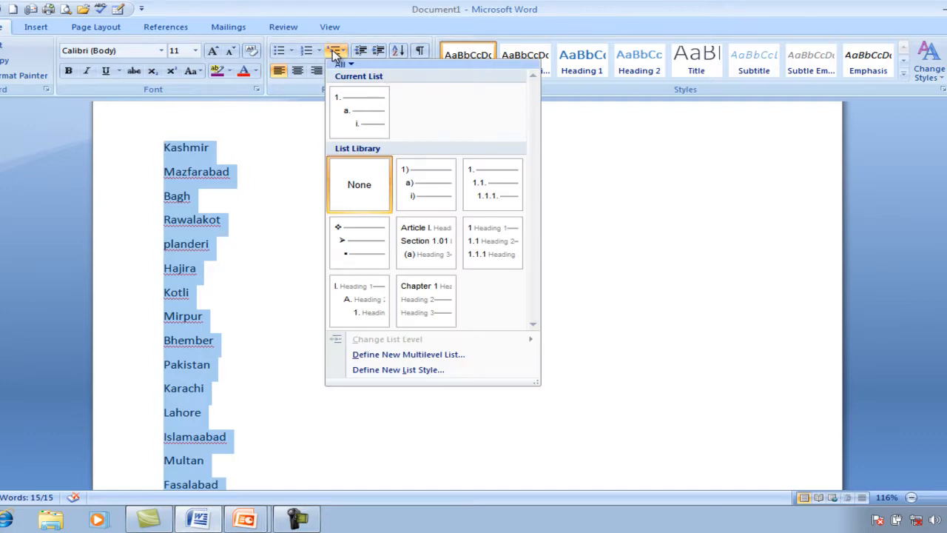
pyautogui.moveTo(409, 201)
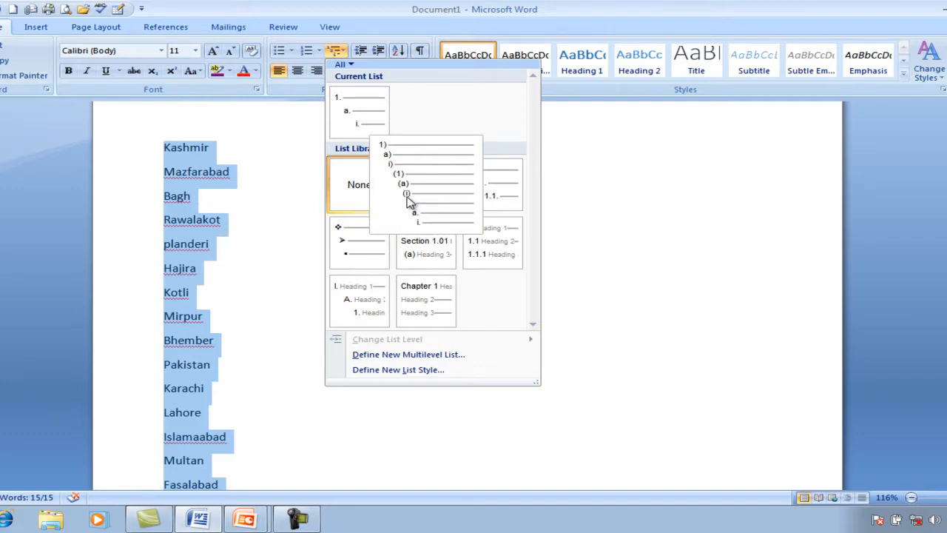
pyautogui.click(409, 201)
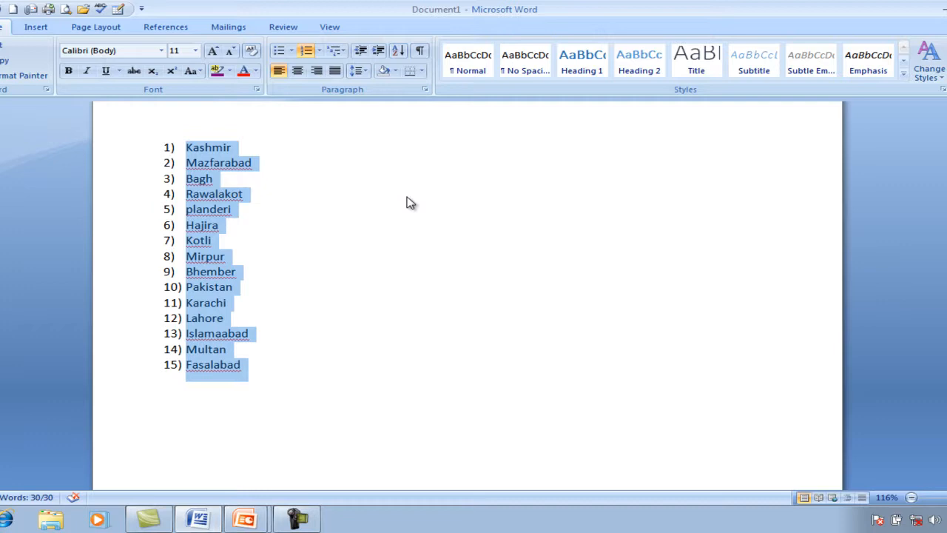
pyautogui.click(238, 145)
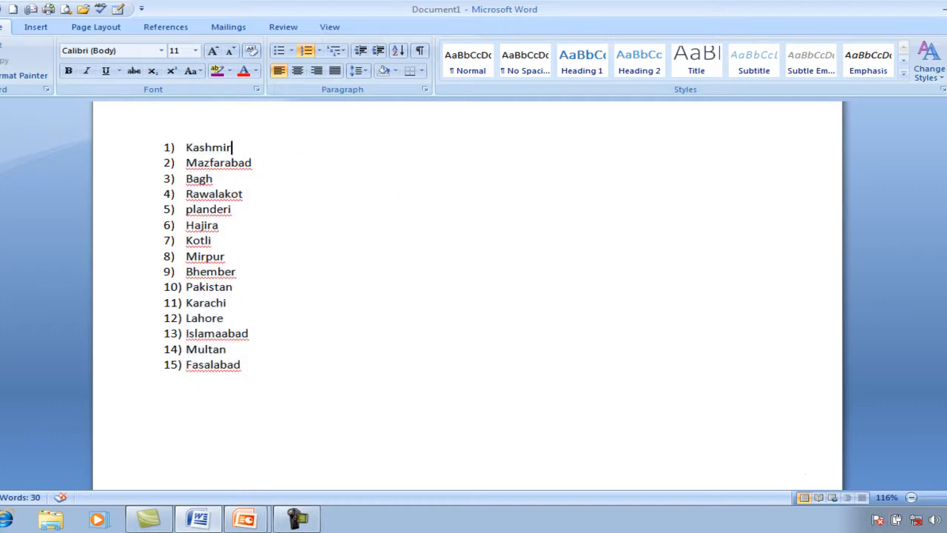
# Demote Mazfarabad, Bagh and Rawalakot to second-level items under Kashmir by increasing their indent.
pyautogui.scroll(4, 468, 351)
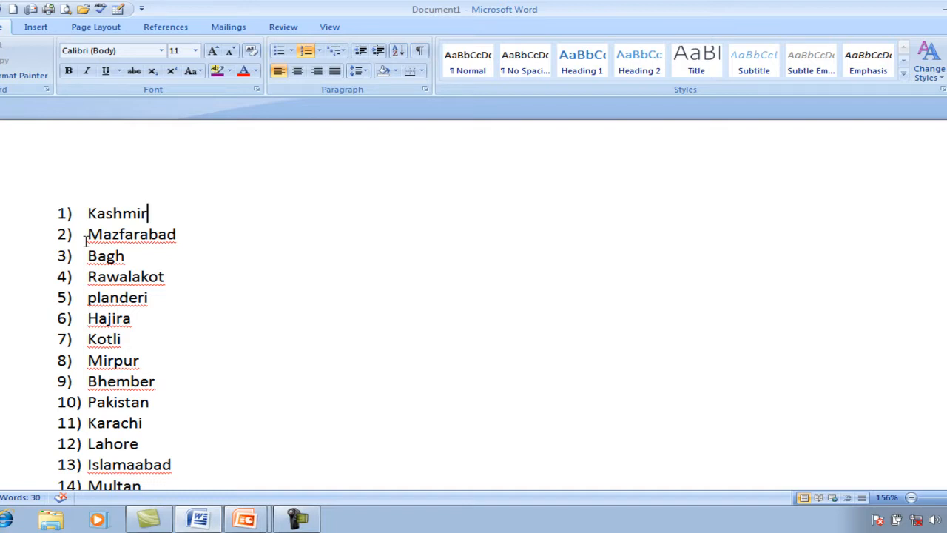
pyautogui.click(87, 235)
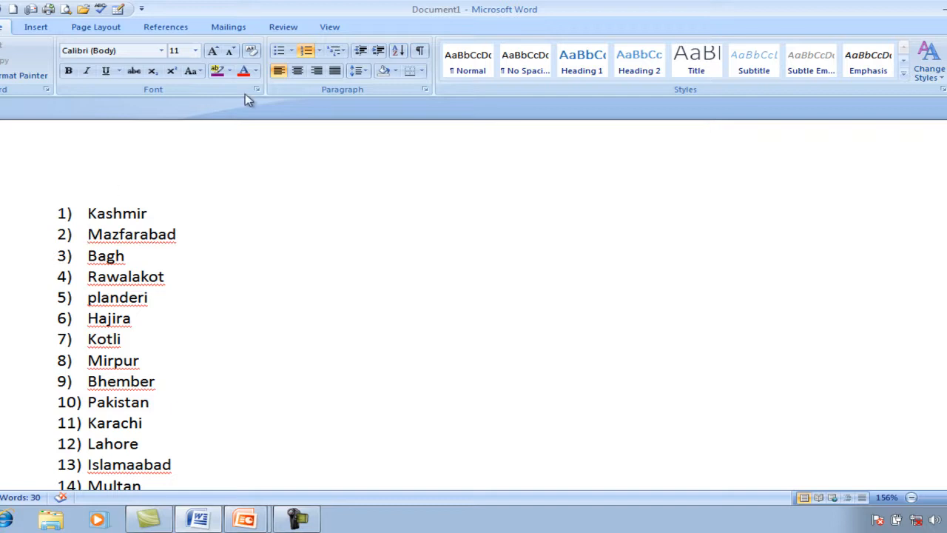
pyautogui.click(379, 51)
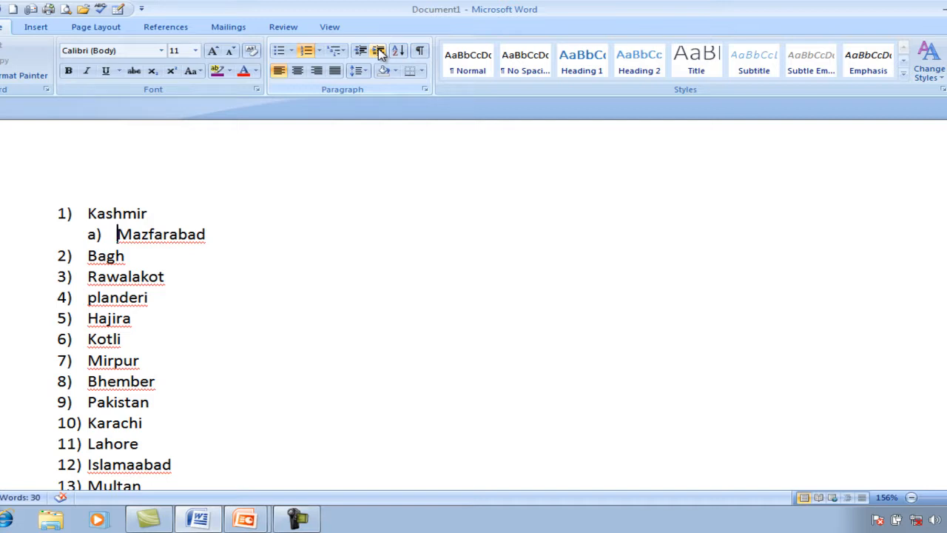
pyautogui.click(85, 256)
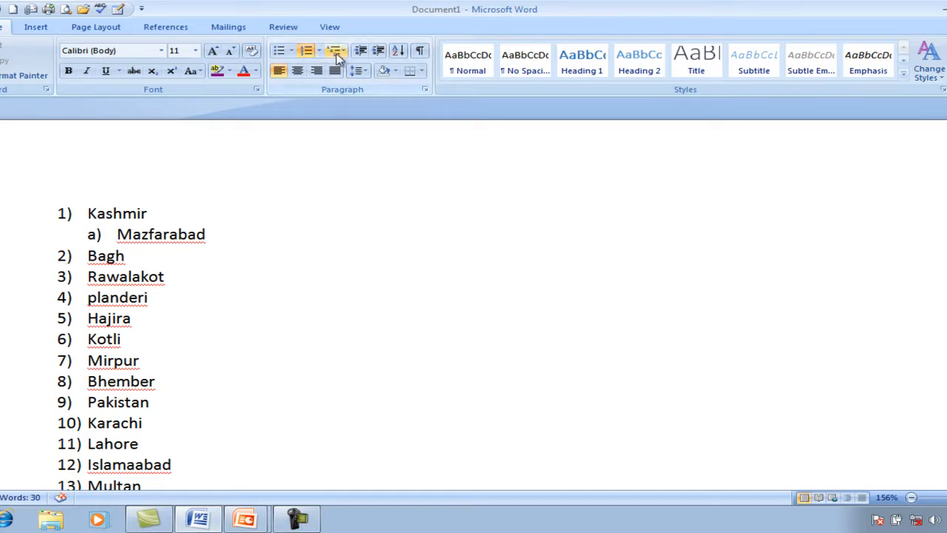
pyautogui.click(377, 53)
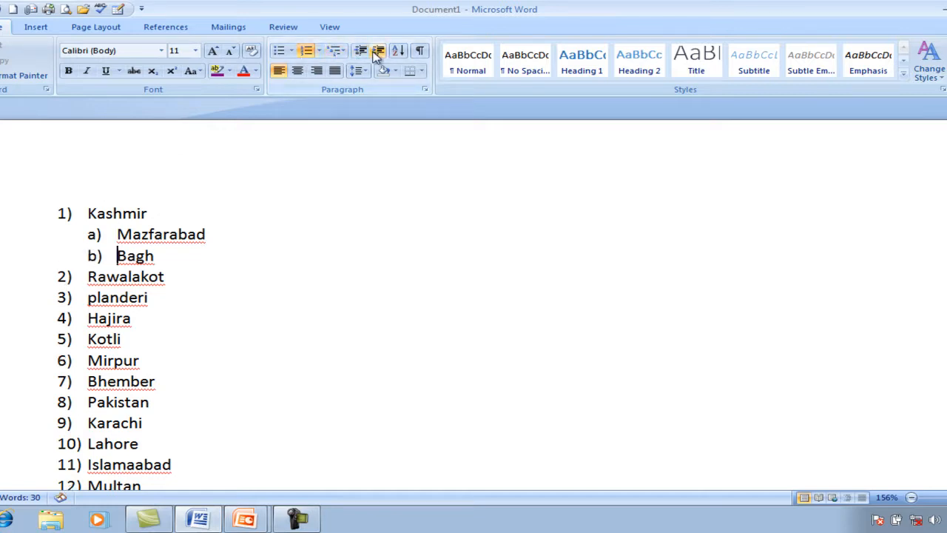
pyautogui.click(86, 277)
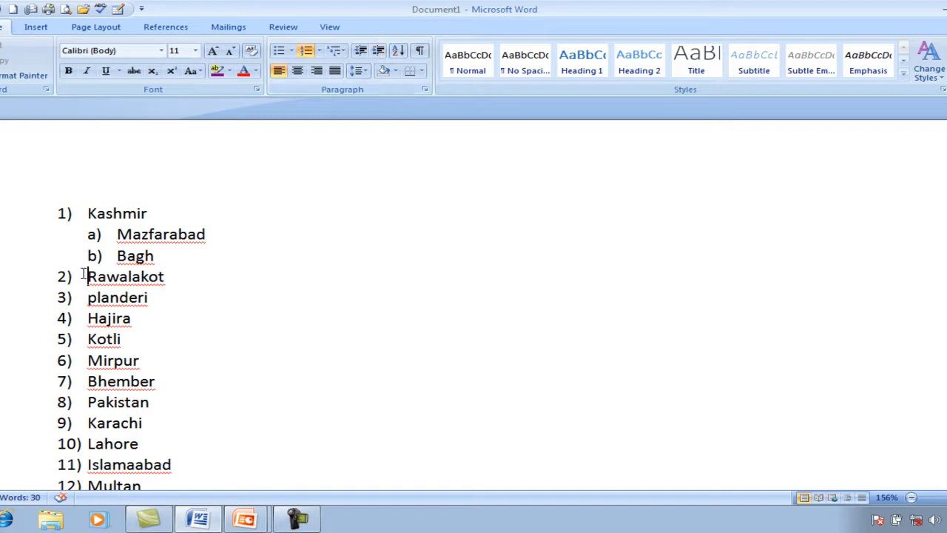
pyautogui.click(378, 51)
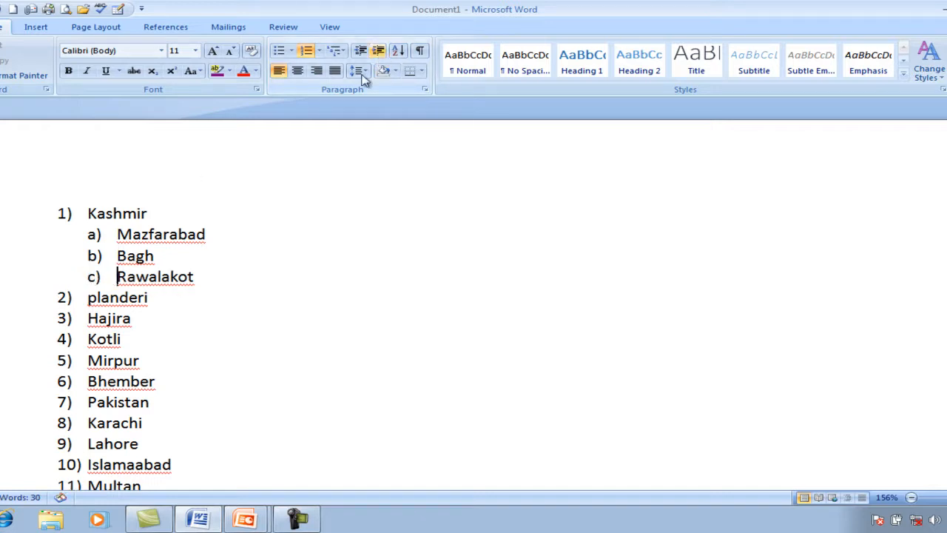
# Demote planderi, Hajira, Kotli, Mirpur and Bhember to second-level items under Kashmir by increasing their indent.
pyautogui.click(87, 297)
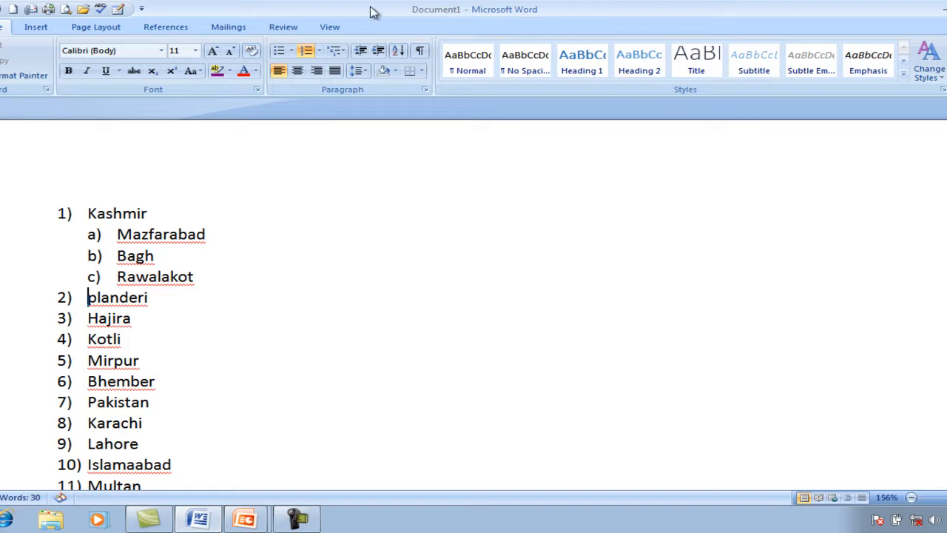
pyautogui.click(378, 50)
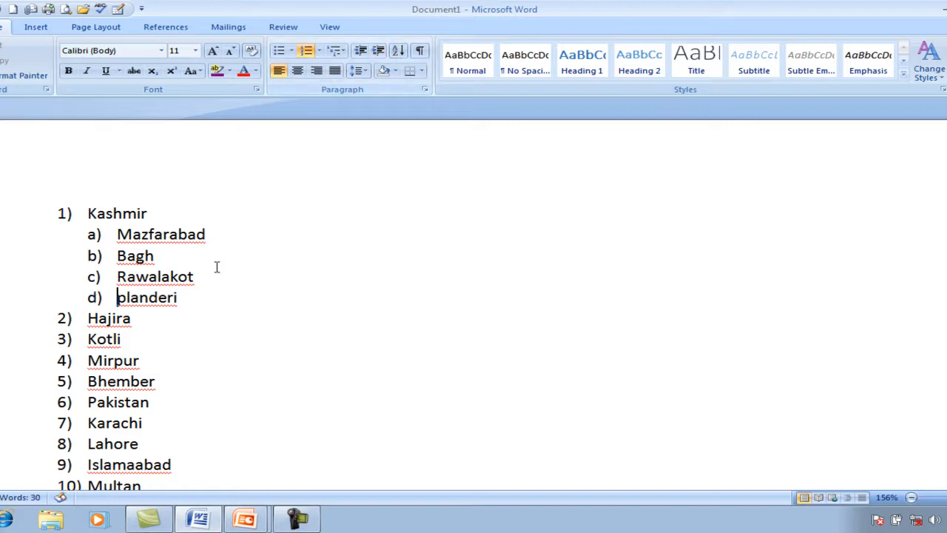
pyautogui.click(83, 317)
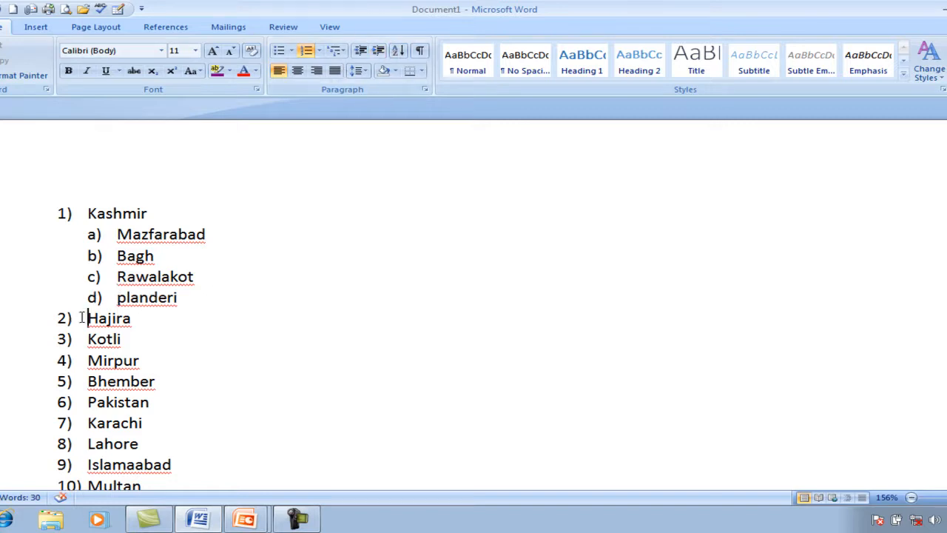
pyautogui.click(379, 51)
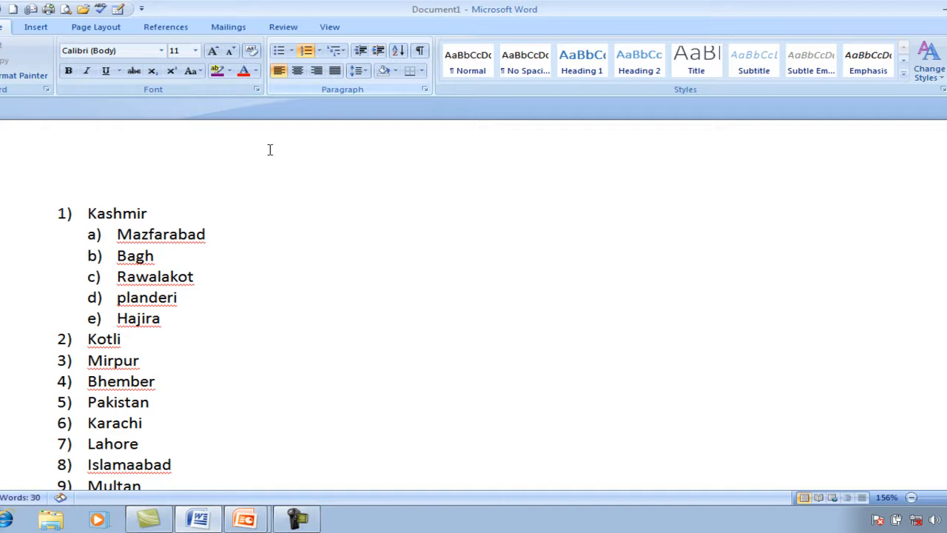
pyautogui.click(84, 342)
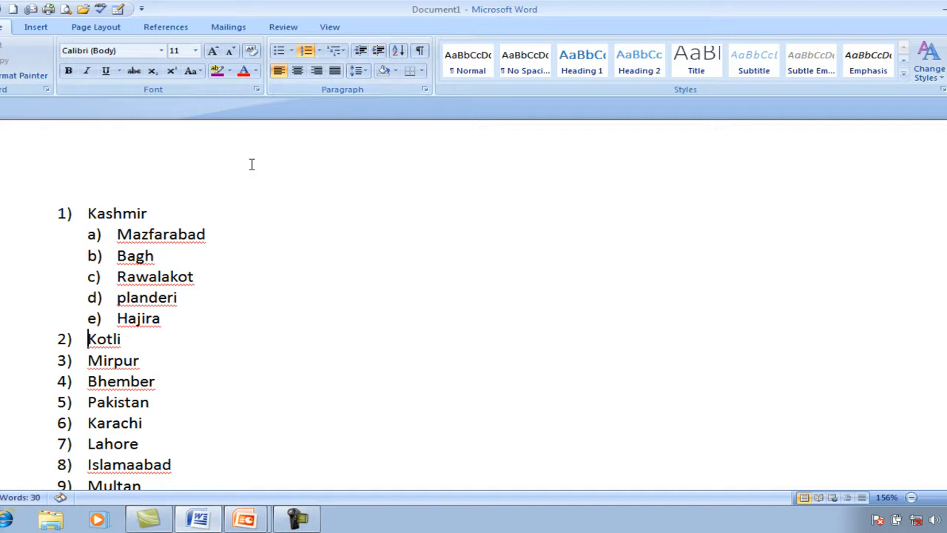
pyautogui.click(376, 51)
pyautogui.click(83, 360)
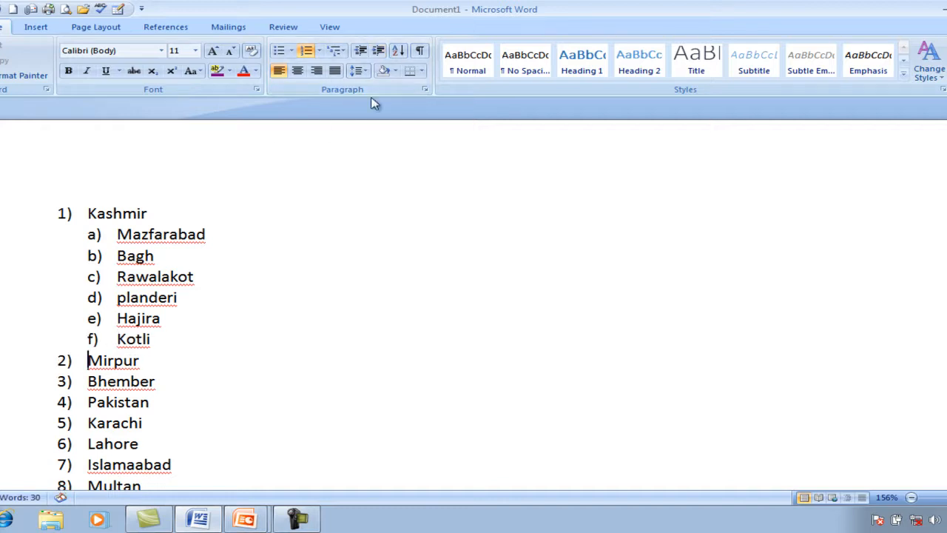
pyautogui.click(377, 50)
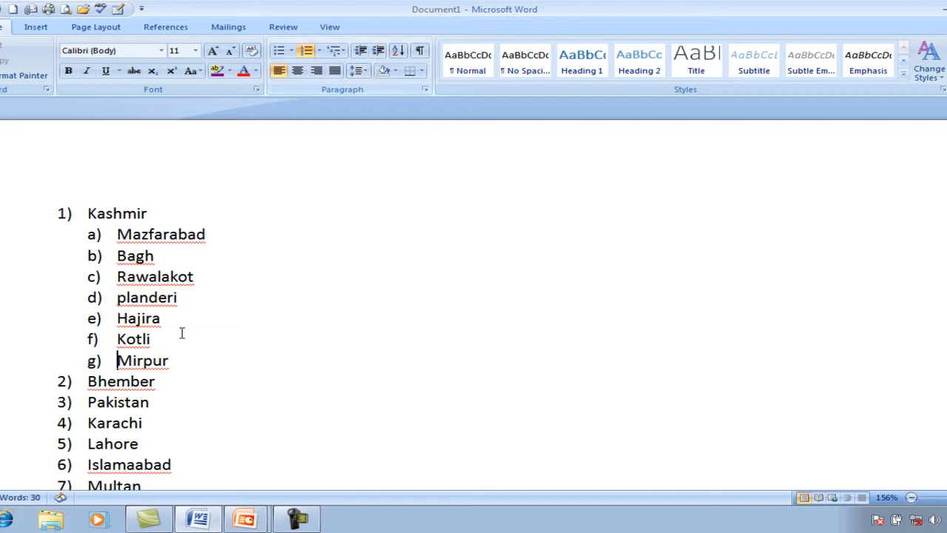
pyautogui.click(87, 386)
pyautogui.click(378, 50)
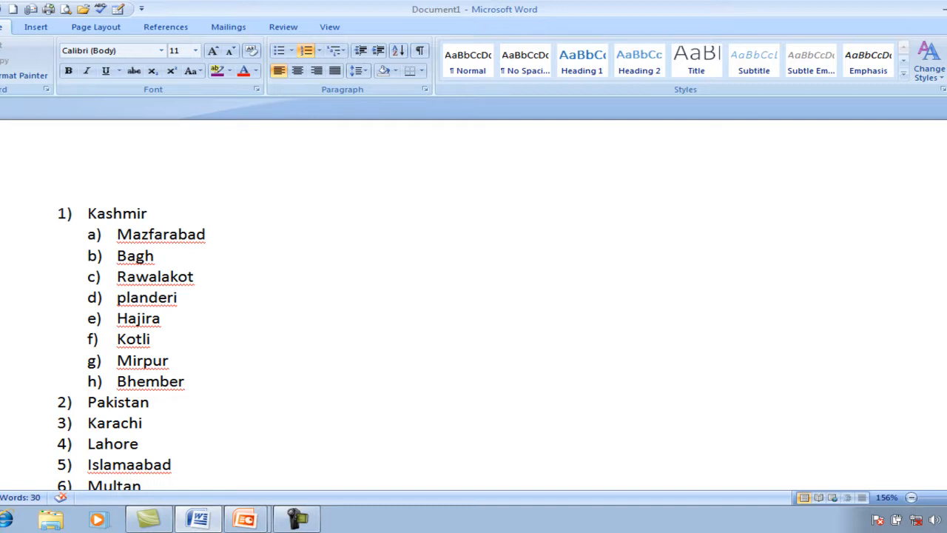
# Demote Karachi, Lahore and Islamaabad to second-level items under Pakistan by increasing their indent.
pyautogui.scroll(-3, 473, 296)
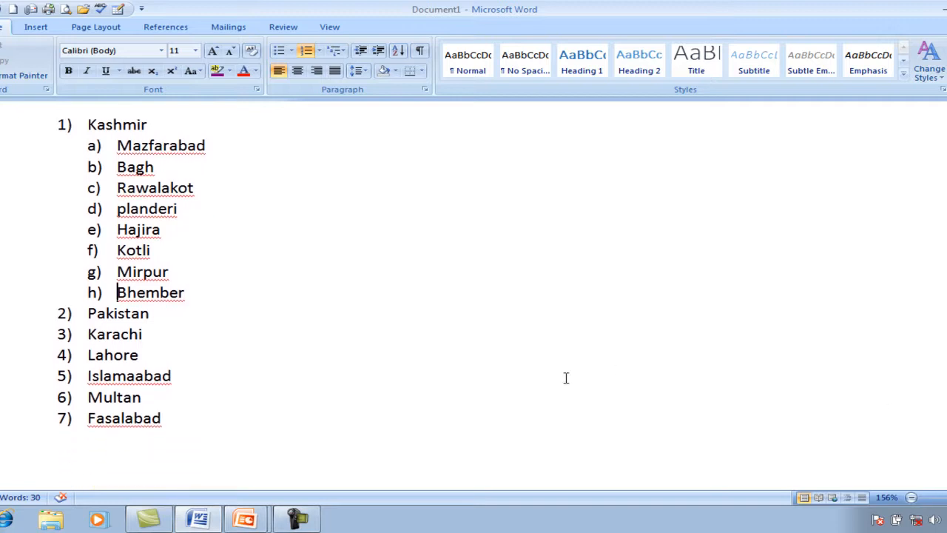
pyautogui.click(86, 334)
pyautogui.click(379, 51)
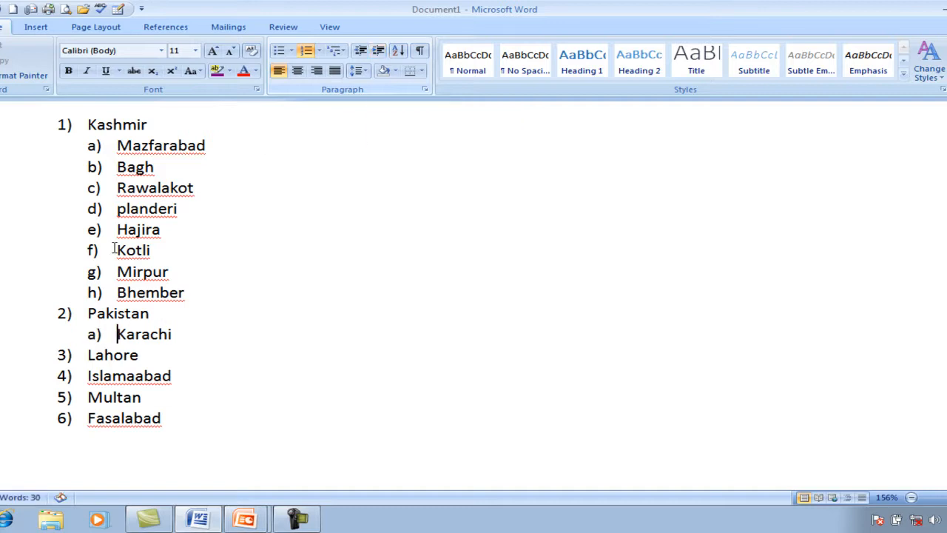
pyautogui.click(86, 355)
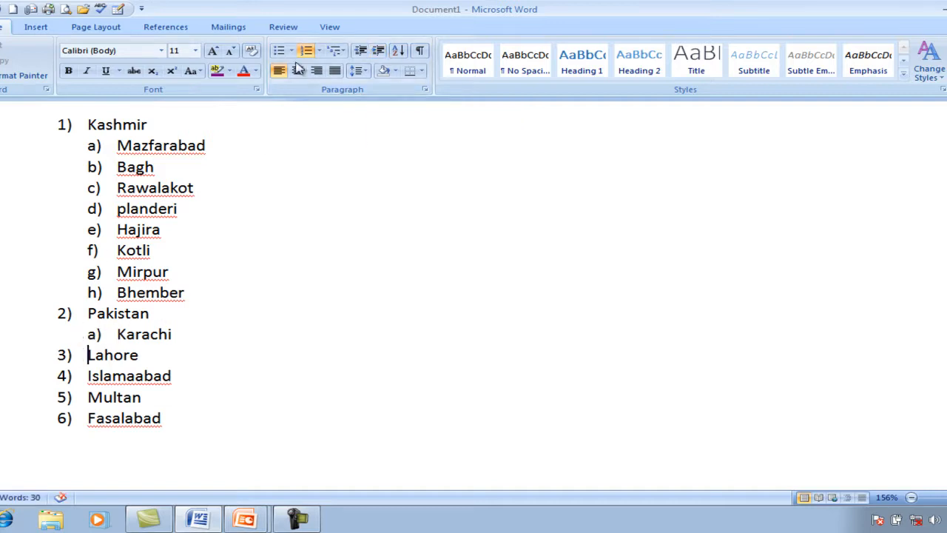
pyautogui.click(380, 52)
pyautogui.click(87, 376)
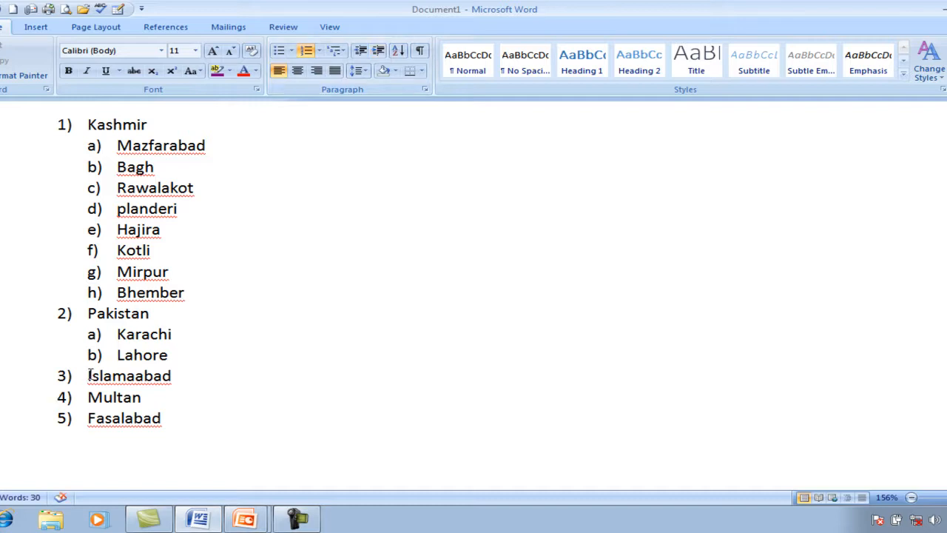
pyautogui.click(380, 52)
pyautogui.click(88, 397)
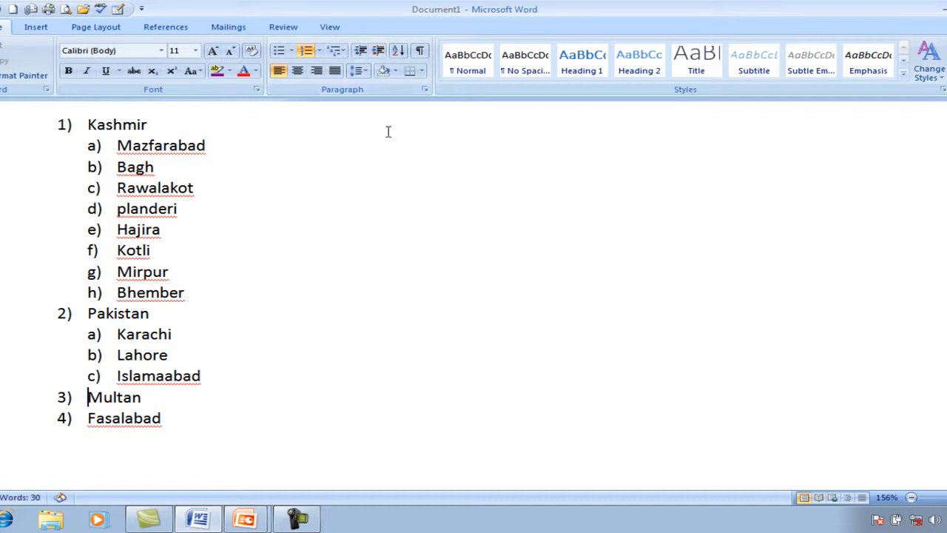
pyautogui.hotkey('ctrl', 'a')
pyautogui.click(397, 50)
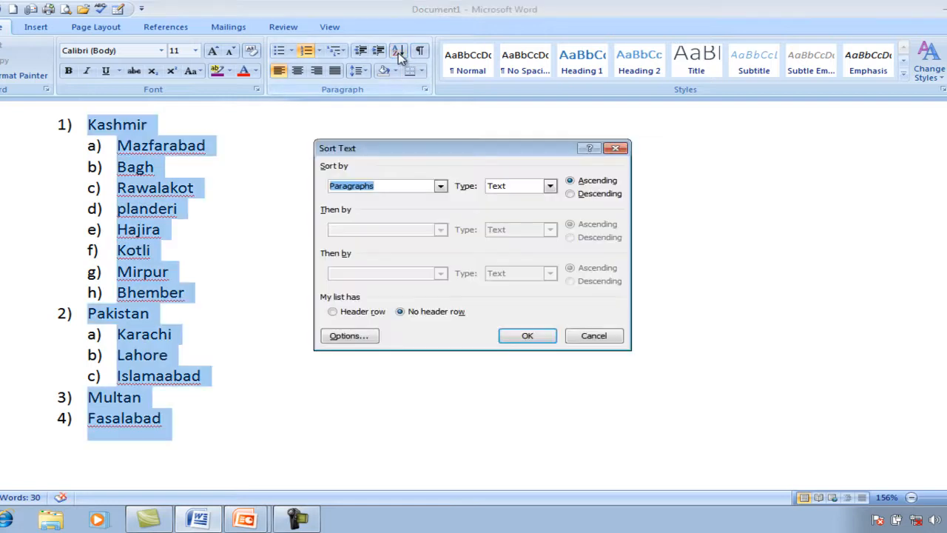
pyautogui.click(615, 152)
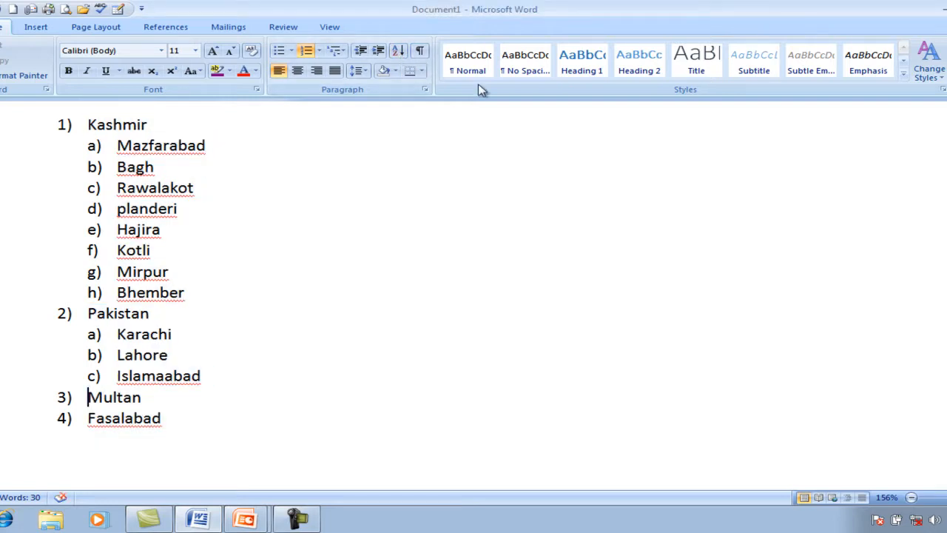
# Demote Multan and Fasalabad to second-level items under Pakistan.
pyautogui.click(379, 52)
pyautogui.click(83, 422)
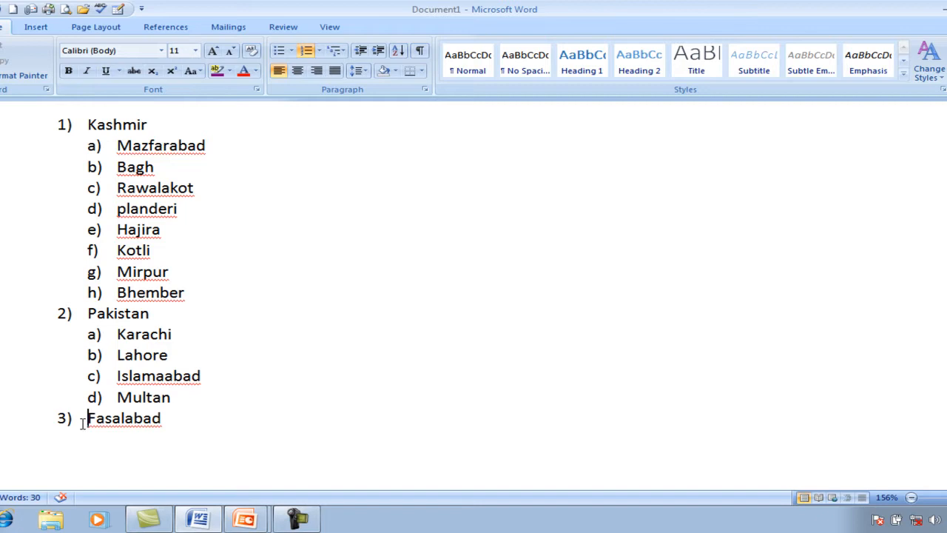
pyautogui.press('Tab')
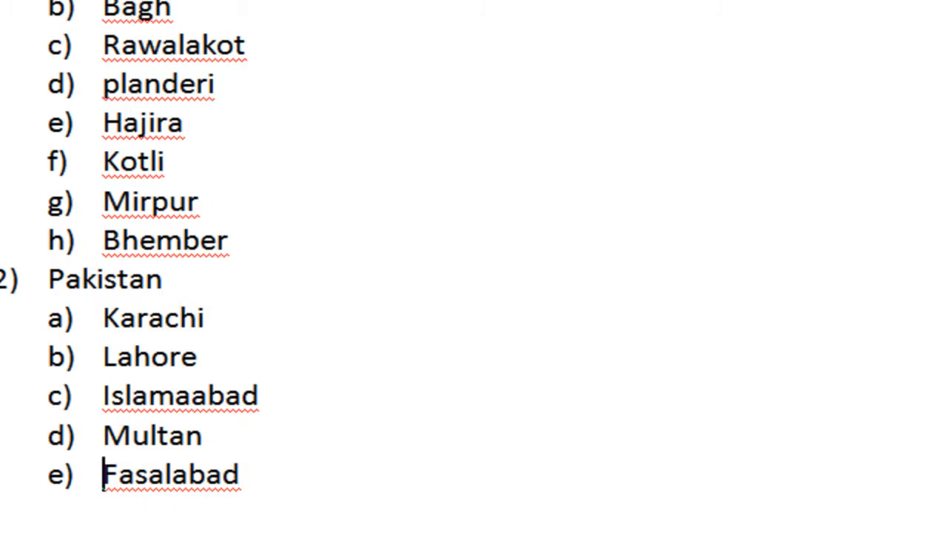
# Insert two new list items, Dharek and Topa, directly after Rawalakot in the Kashmir sublist.
pyautogui.click(256, 41)
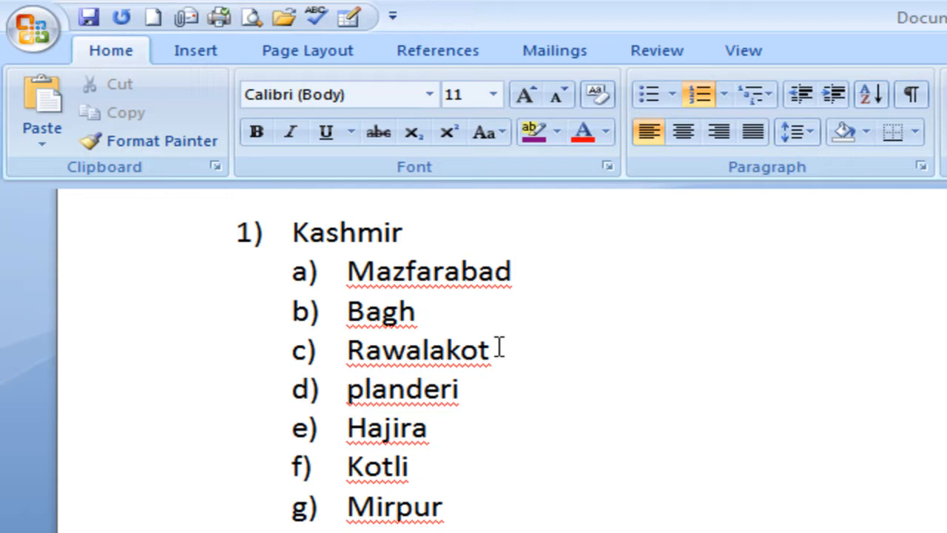
pyautogui.press('Return')
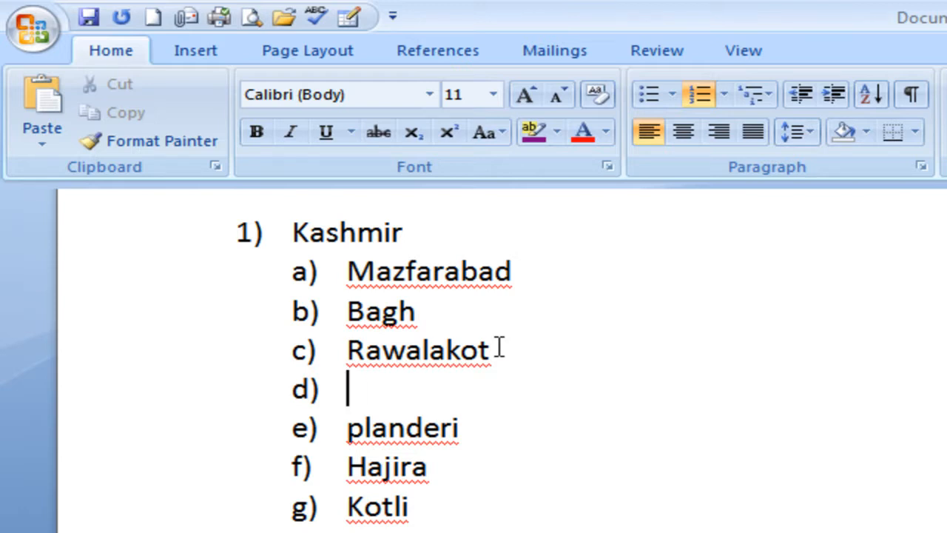
pyautogui.write('Dhare')
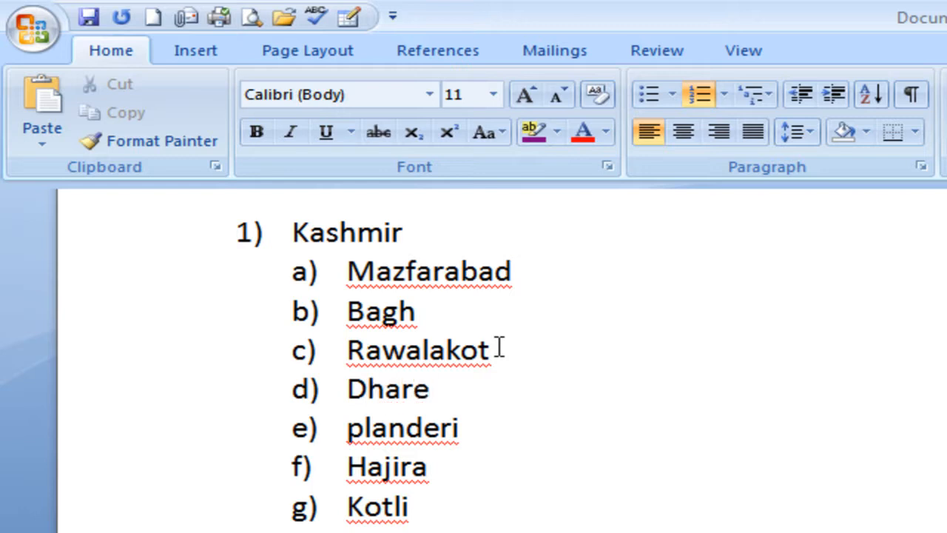
pyautogui.write('k\\')
pyautogui.press('BackSpace')
pyautogui.press('Return')
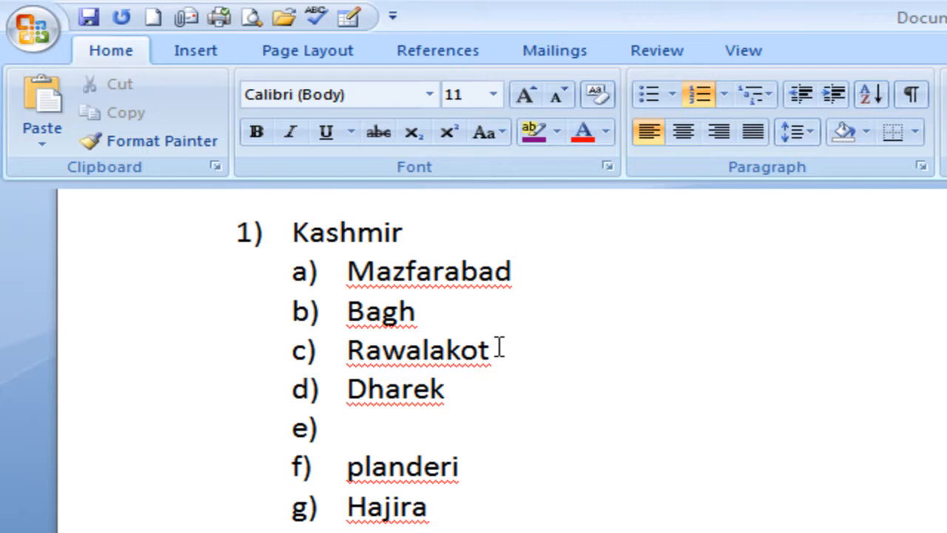
pyautogui.write('Topa')
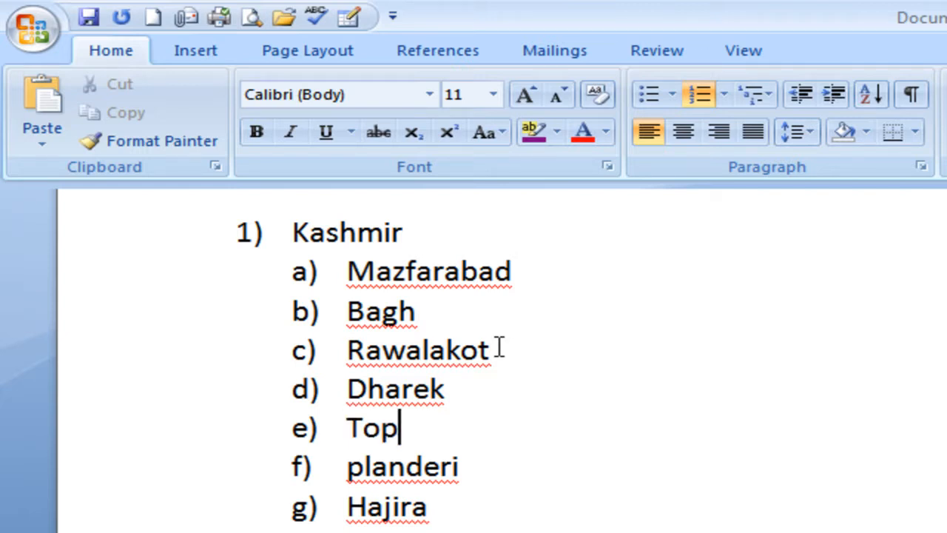
# Demote Dharek and Topa to third-level items under Rawalakot by increasing their indent.
pyautogui.click(348, 390)
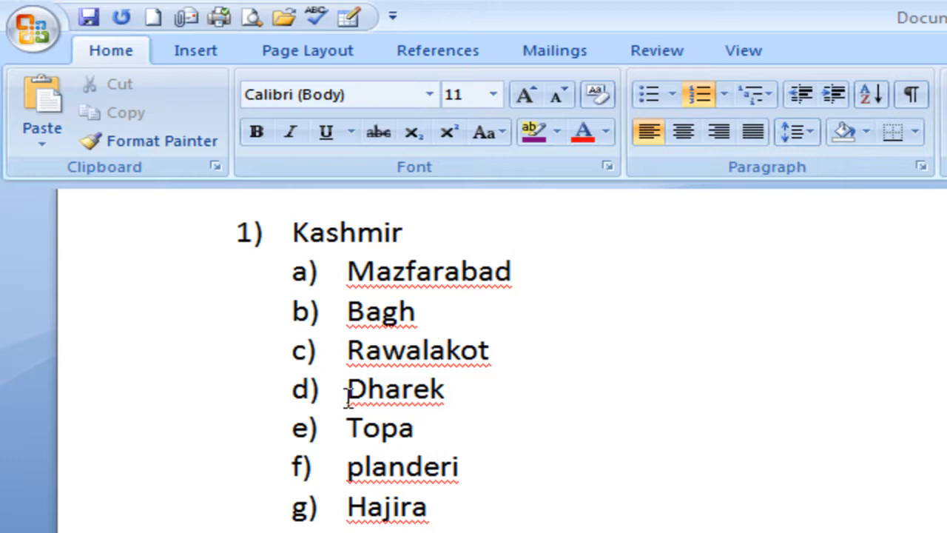
pyautogui.click(838, 93)
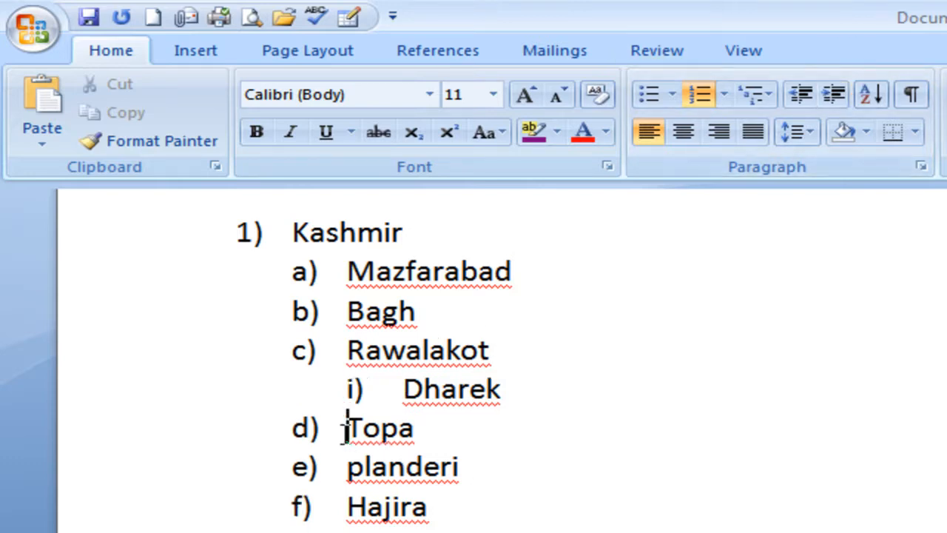
pyautogui.click(836, 95)
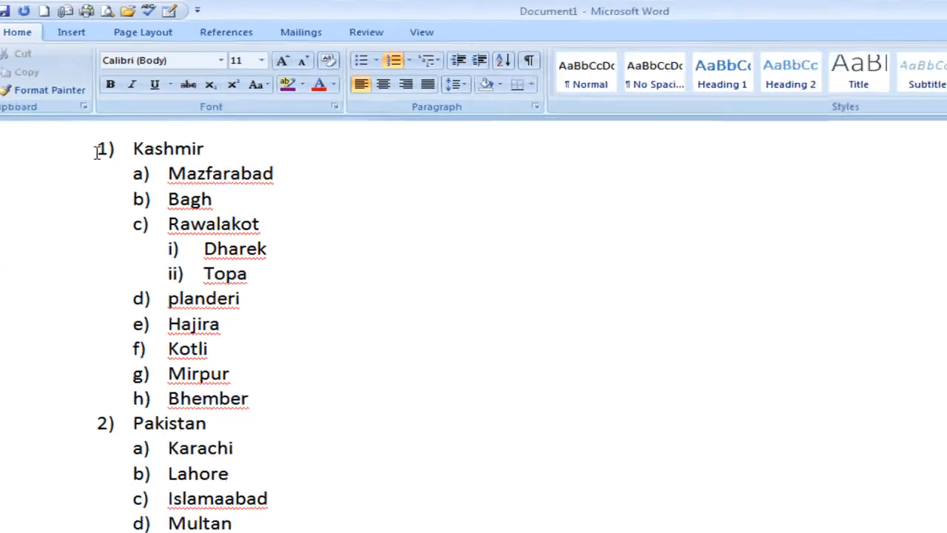
# Sort the entire multilevel list by paragraph text in descending order and look through the rearranged items.
pyautogui.moveTo(96, 151); pyautogui.dragTo(195, 532)
pyautogui.moveTo(139, 463); pyautogui.dragTo(197, 478)
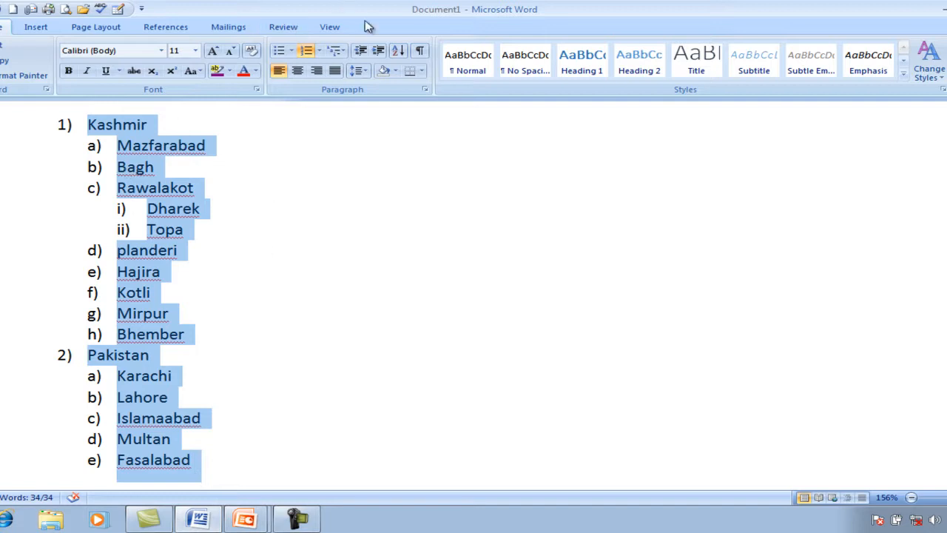
pyautogui.click(398, 51)
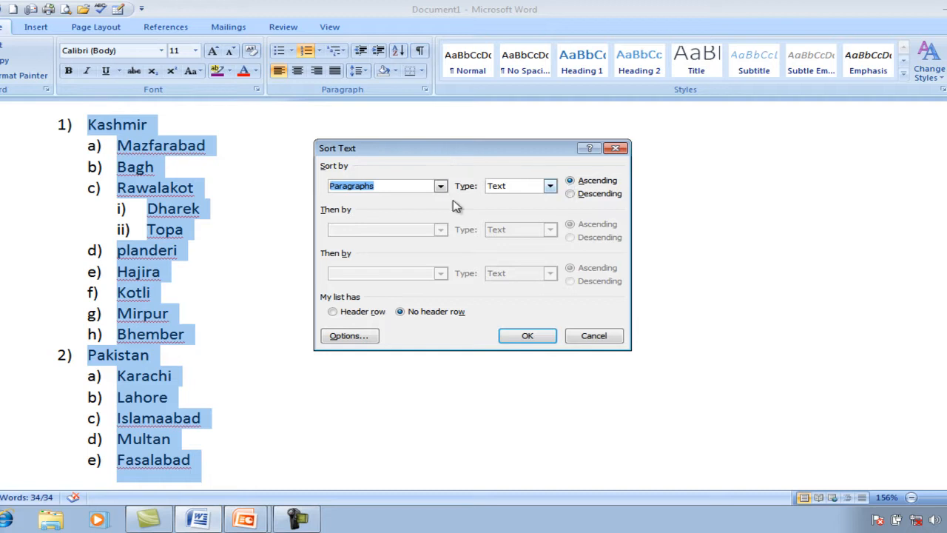
pyautogui.click(581, 194)
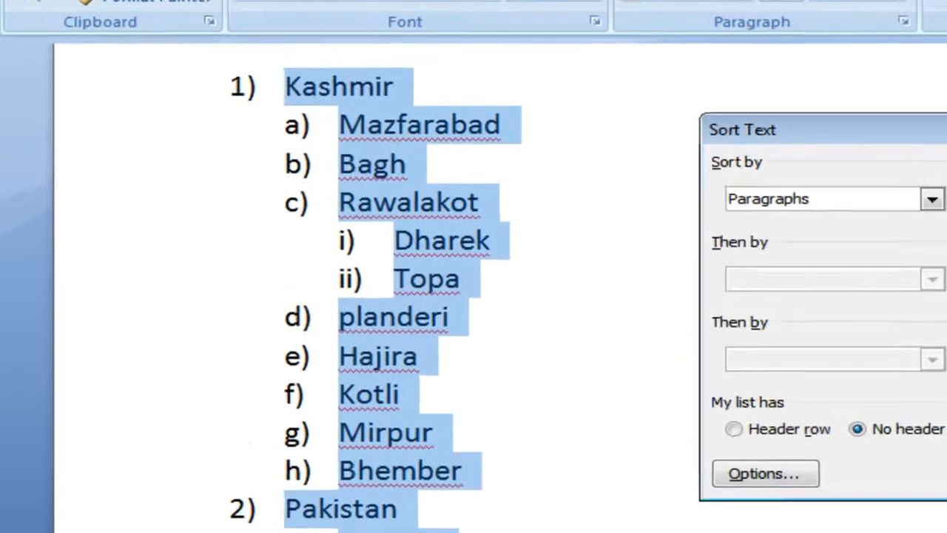
pyautogui.press('Return')
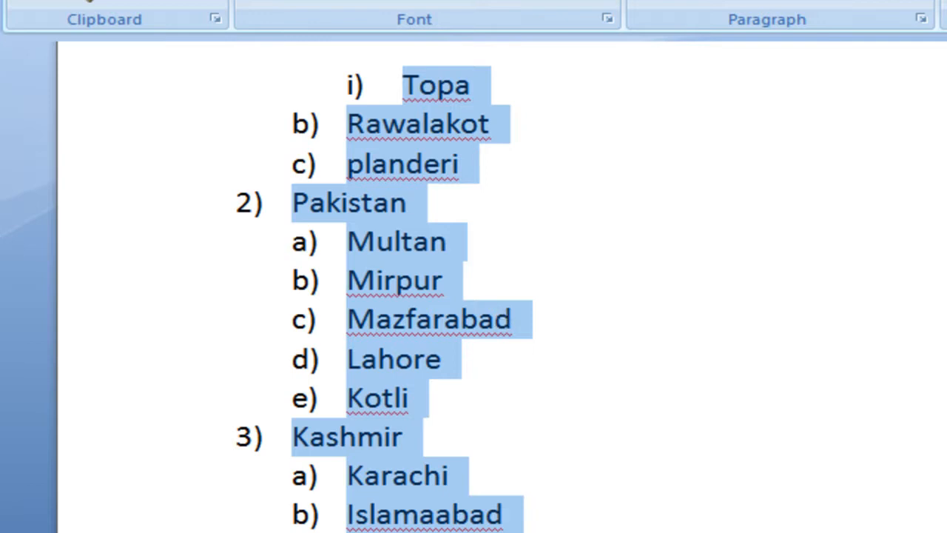
pyautogui.scroll(2, 473, 287)
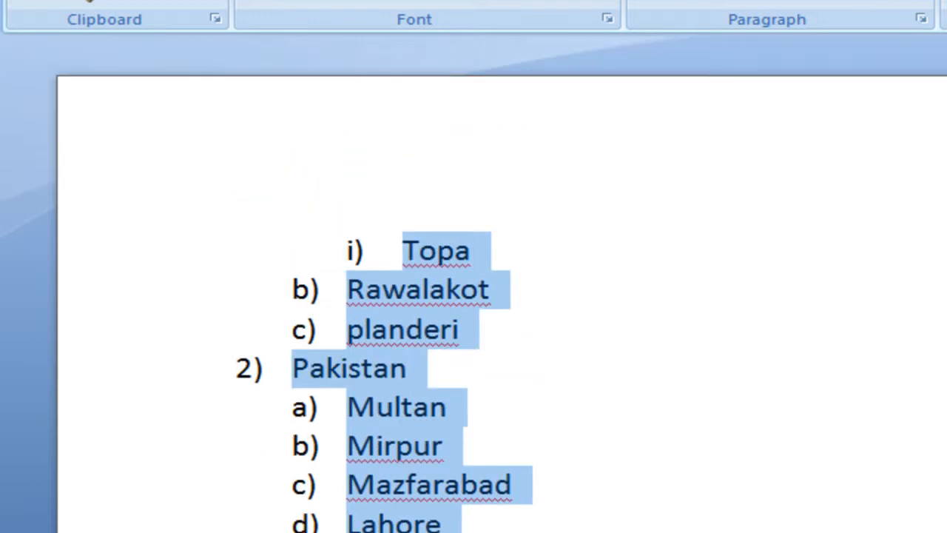
pyautogui.scroll(-4, 474, 296)
pyautogui.scroll(4, 474, 296)
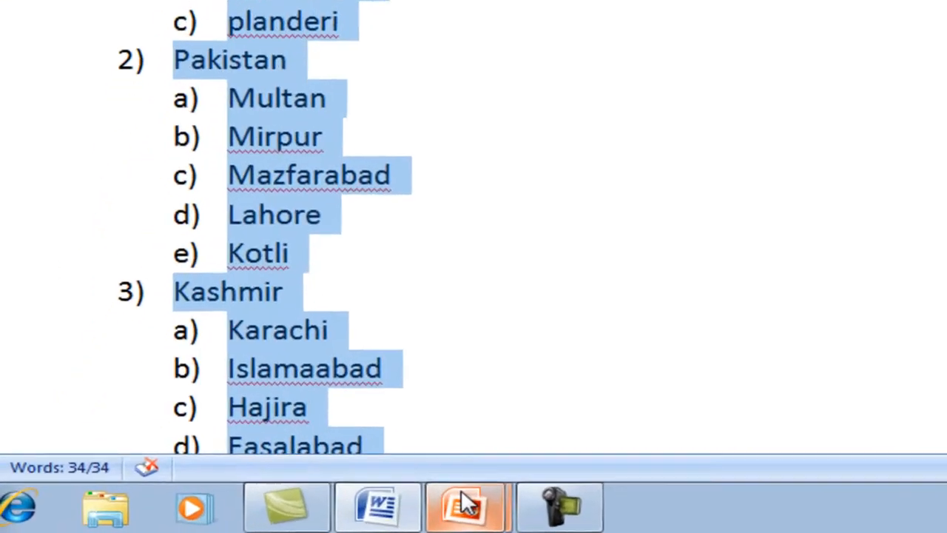
# Switch to the PowerPoint presentation and advance its slide show to the Thanks for Watching slide.
pyautogui.click(246, 518)
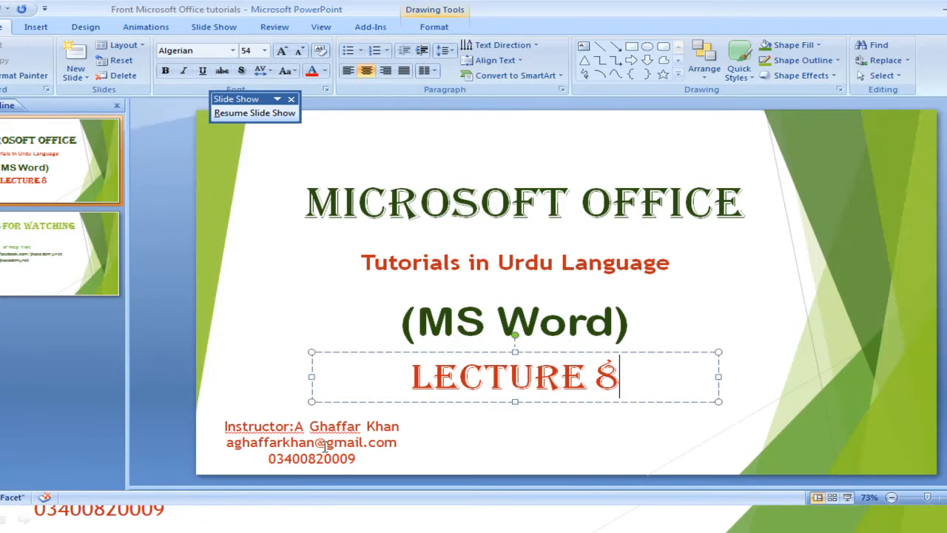
pyautogui.click(67, 239)
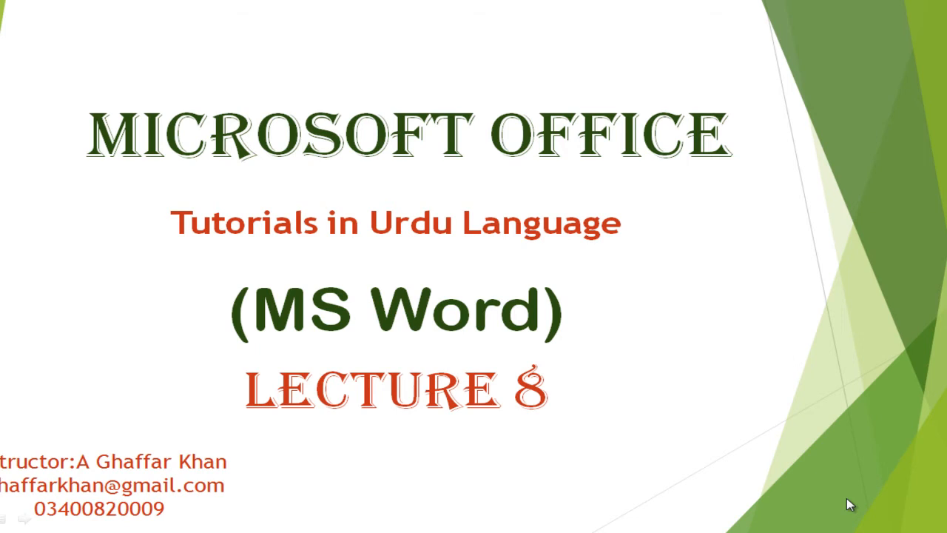
pyautogui.click(849, 505)
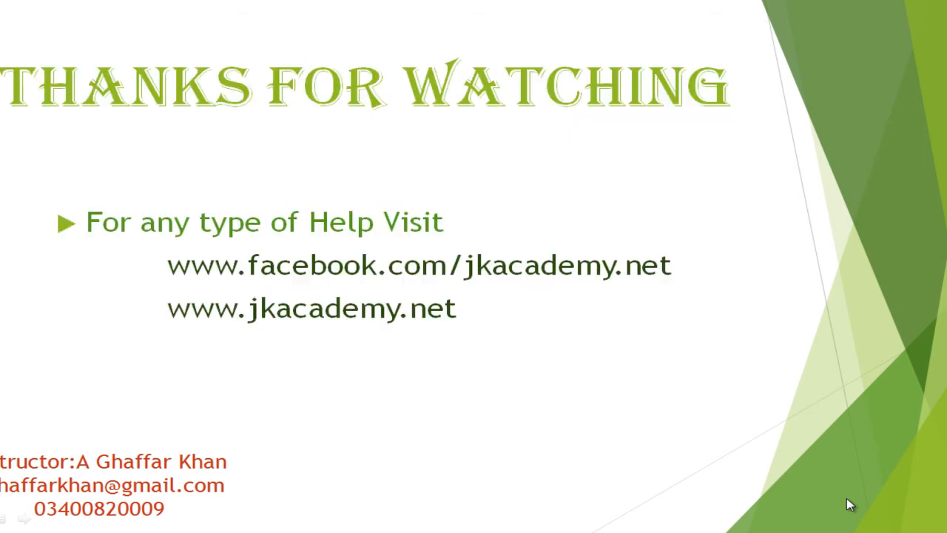